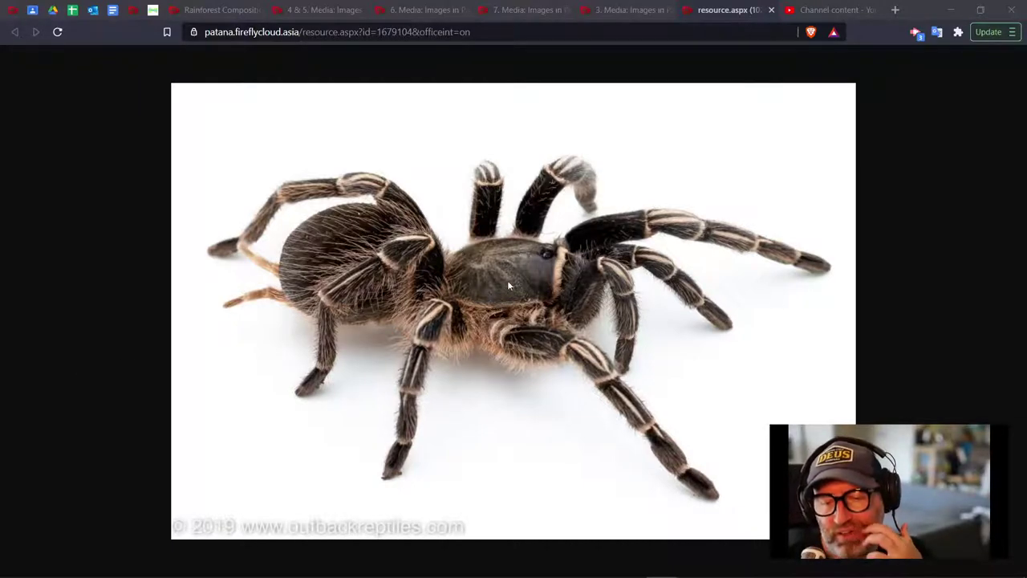
left_click(620, 16)
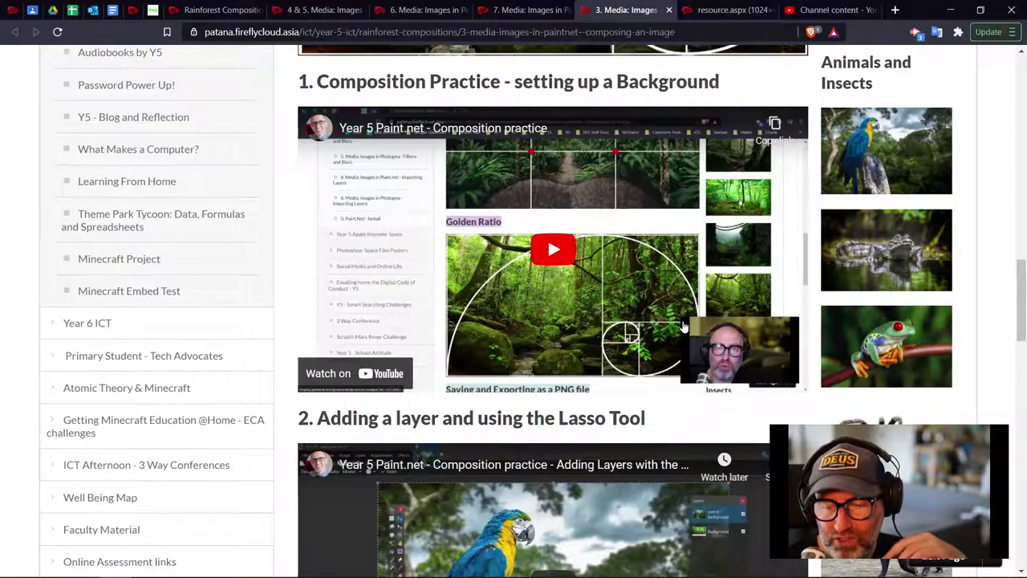
scroll(664, 256, "up", 5)
scroll(663, 257, "up", 4)
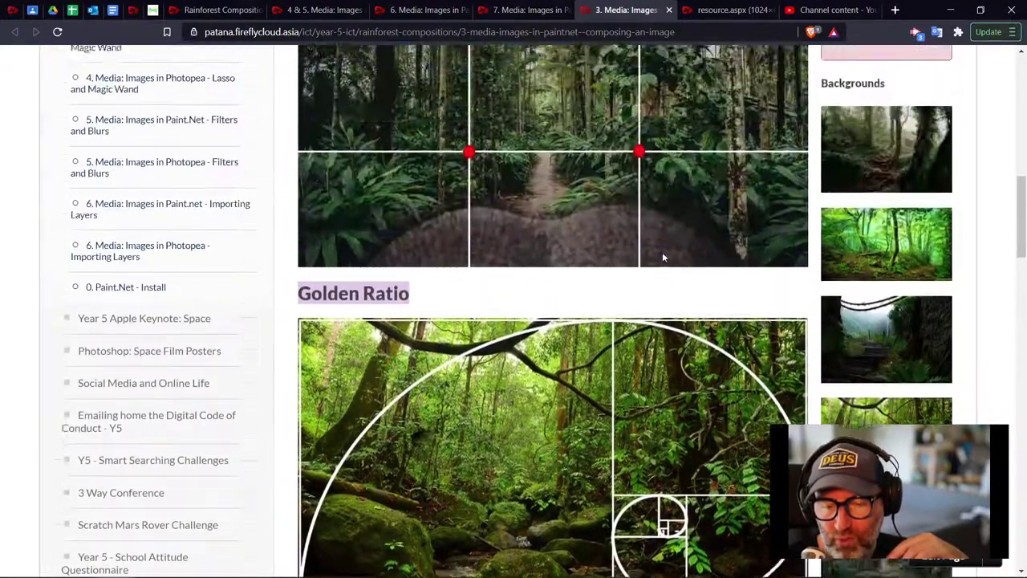
scroll(663, 258, "down", 8)
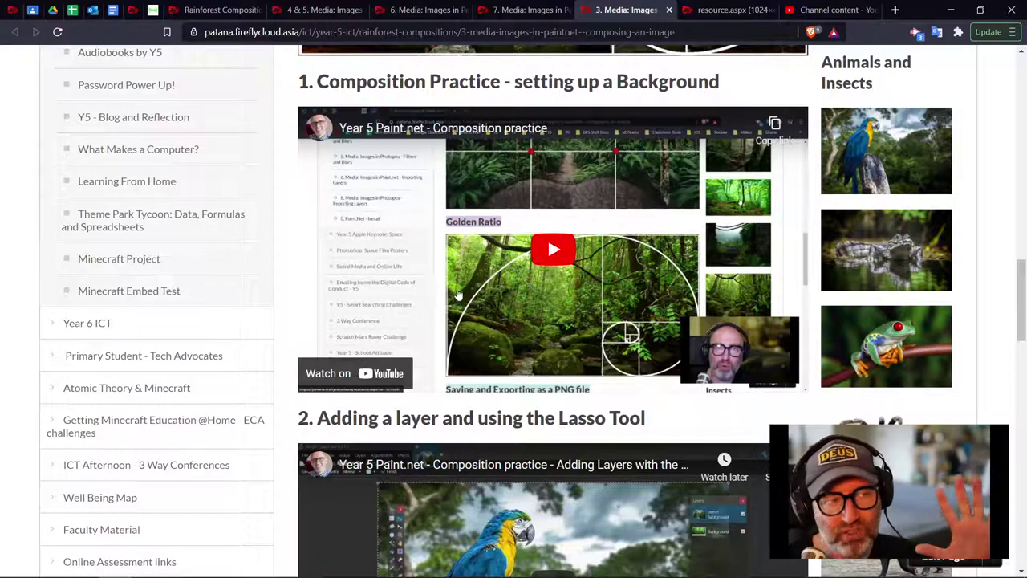
left_click(717, 14)
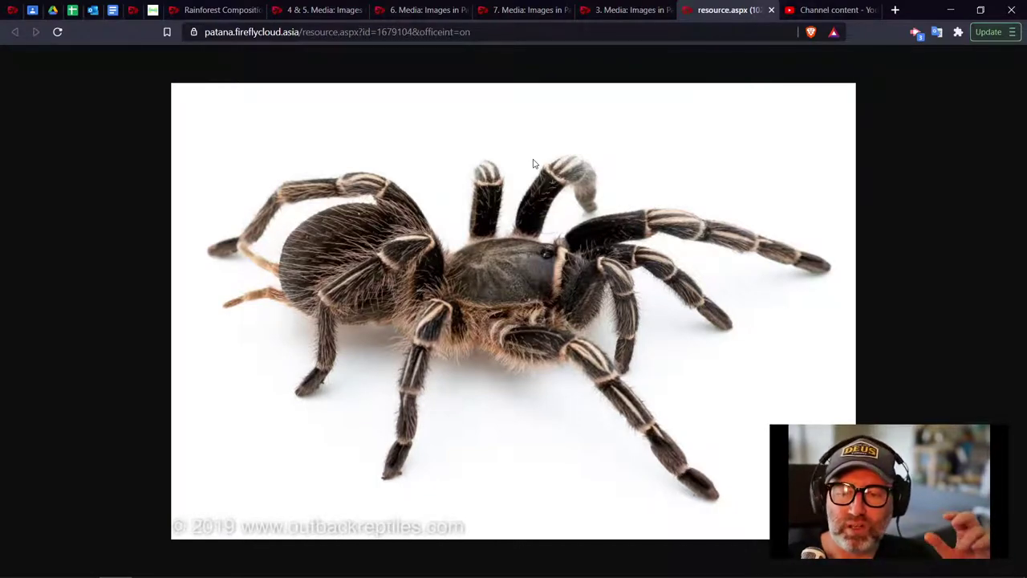
- Go back to the composing-an-image lesson and open the Animals gallery's tarantula photo full-size in a new tab
left_click(617, 16)
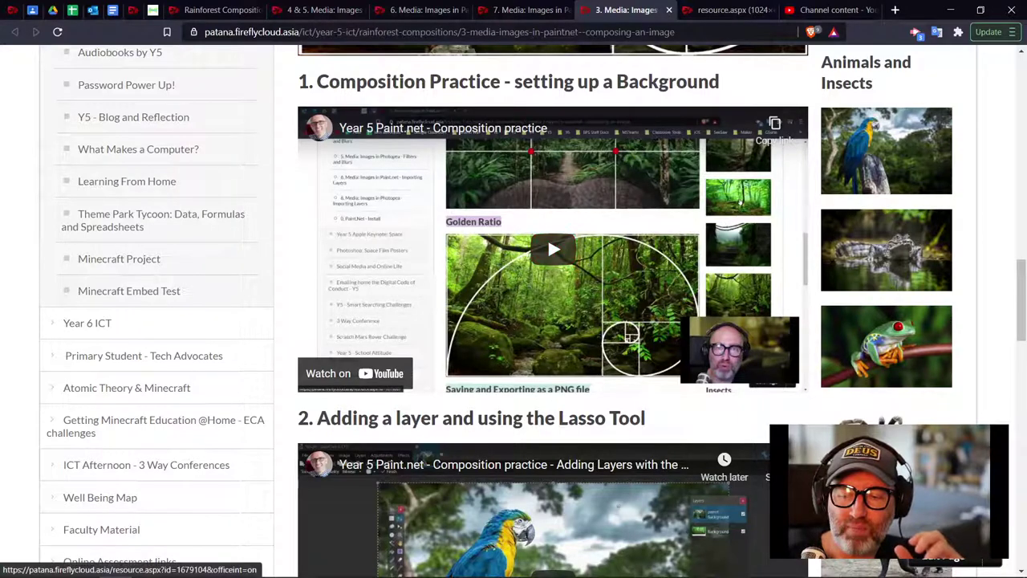
left_click(837, 415)
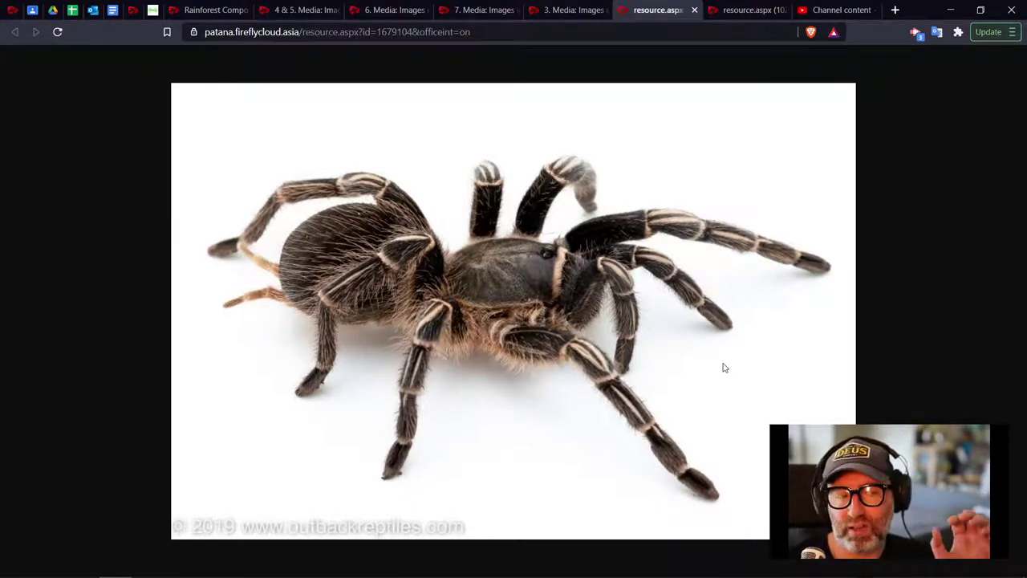
mouse_move(722, 567)
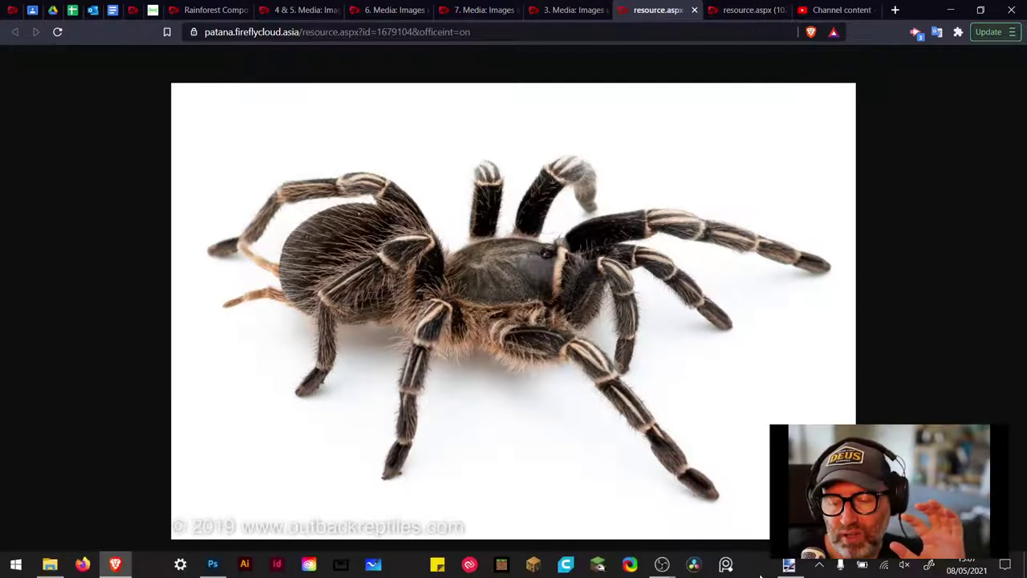
left_click(789, 566)
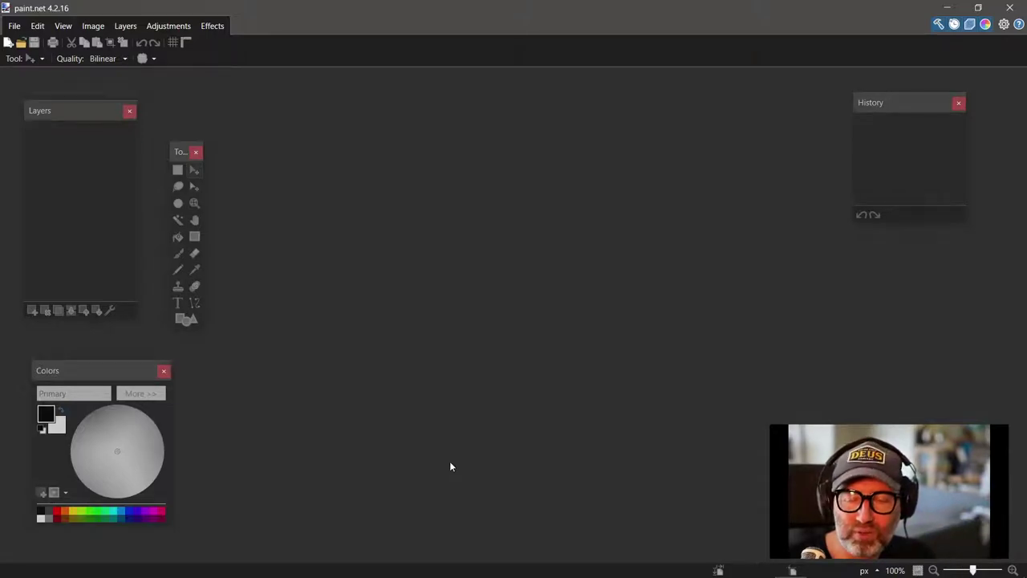
mouse_move(446, 574)
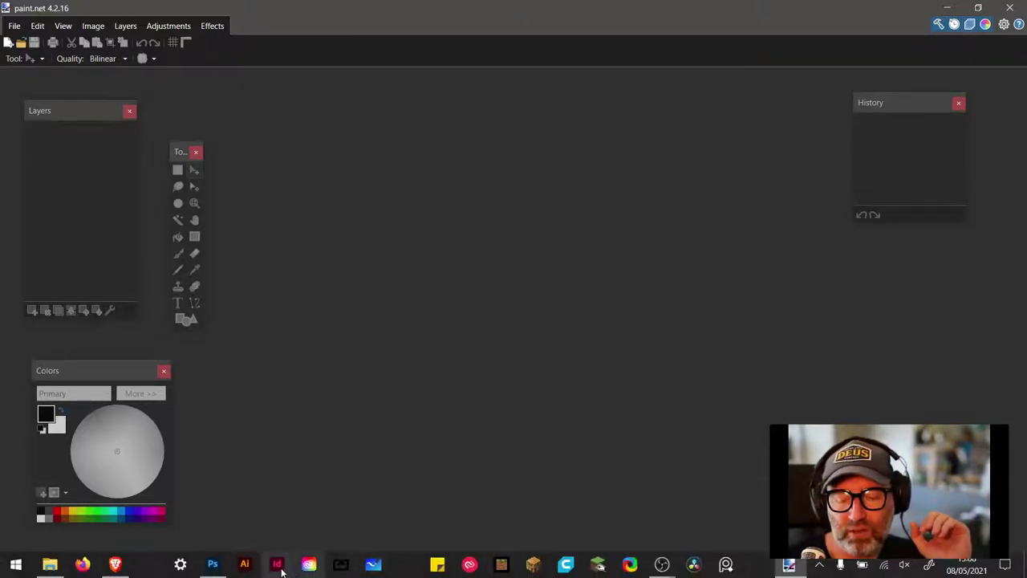
left_click(116, 565)
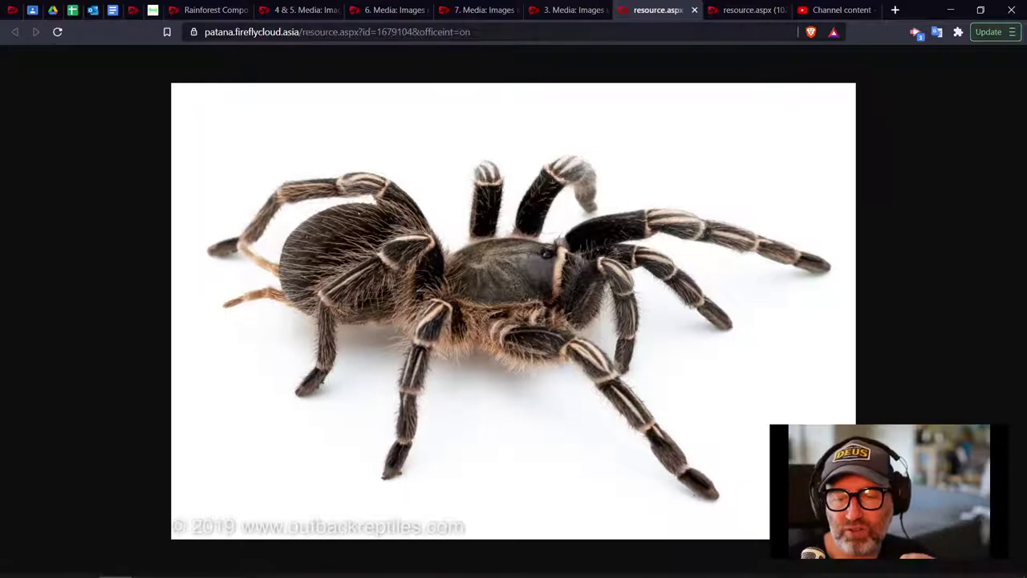
left_click(570, 10)
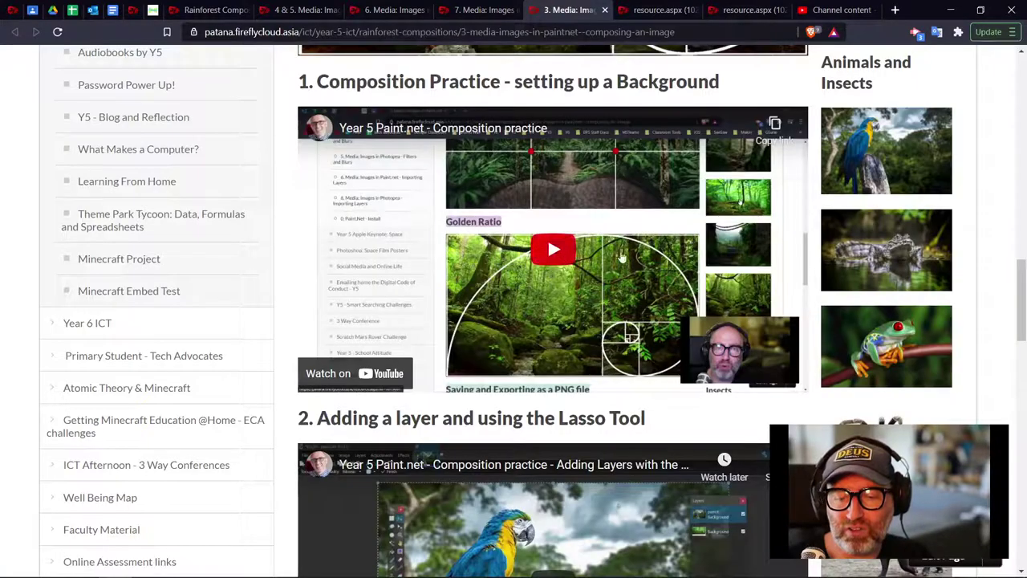
scroll(152, 321, "up", 10)
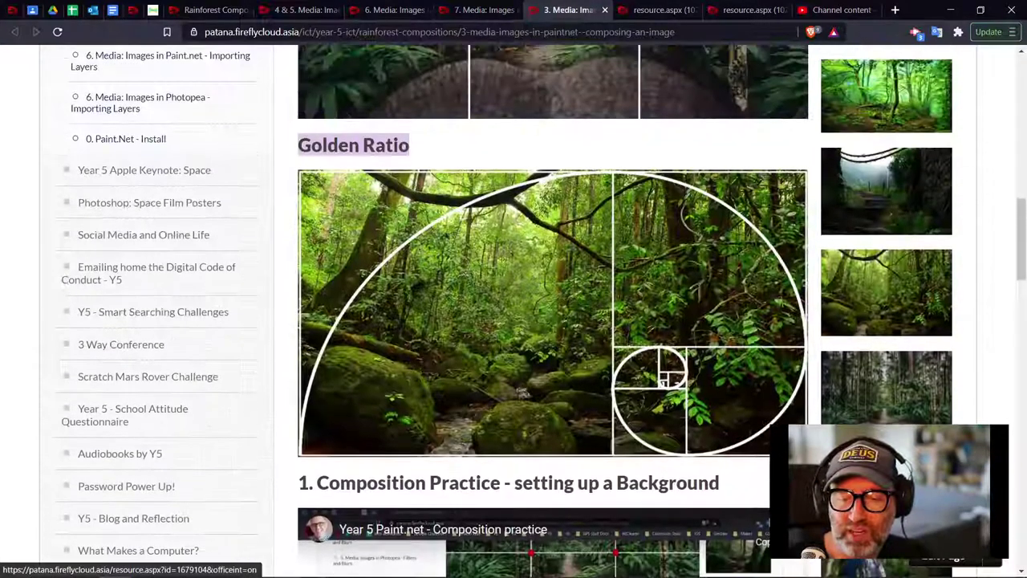
scroll(380, 304, "up", 10)
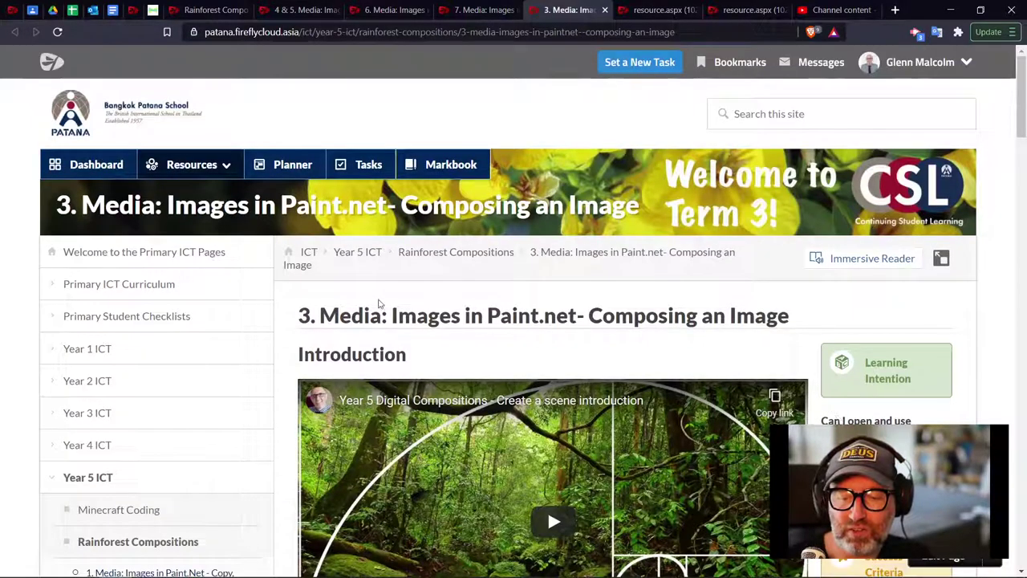
mouse_move(297, 316)
left_mouse_down()
mouse_move(672, 327)
mouse_move(767, 318)
left_mouse_up()
scroll(791, 406, "down", 9)
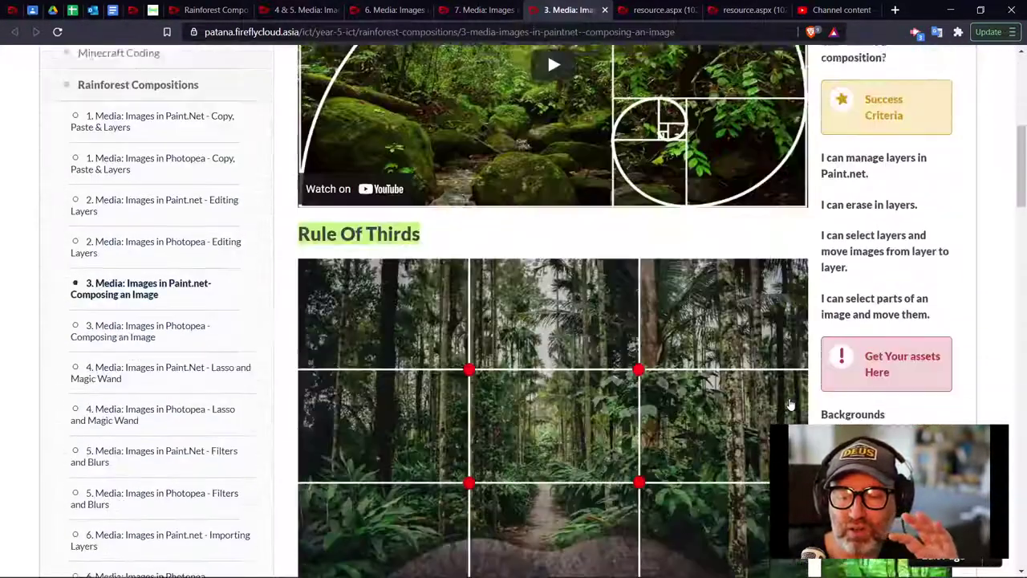
scroll(790, 405, "down", 8)
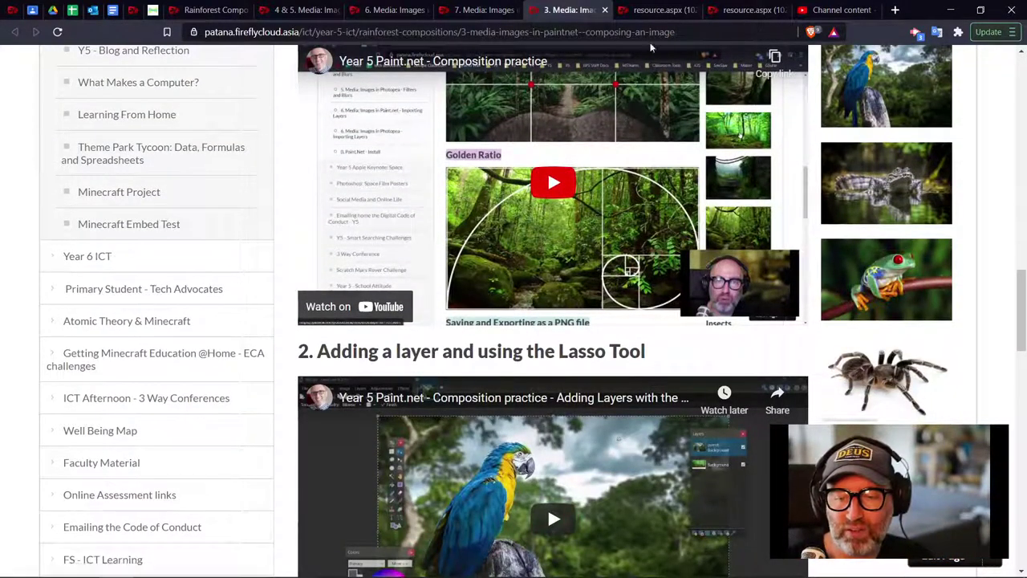
left_click(658, 10)
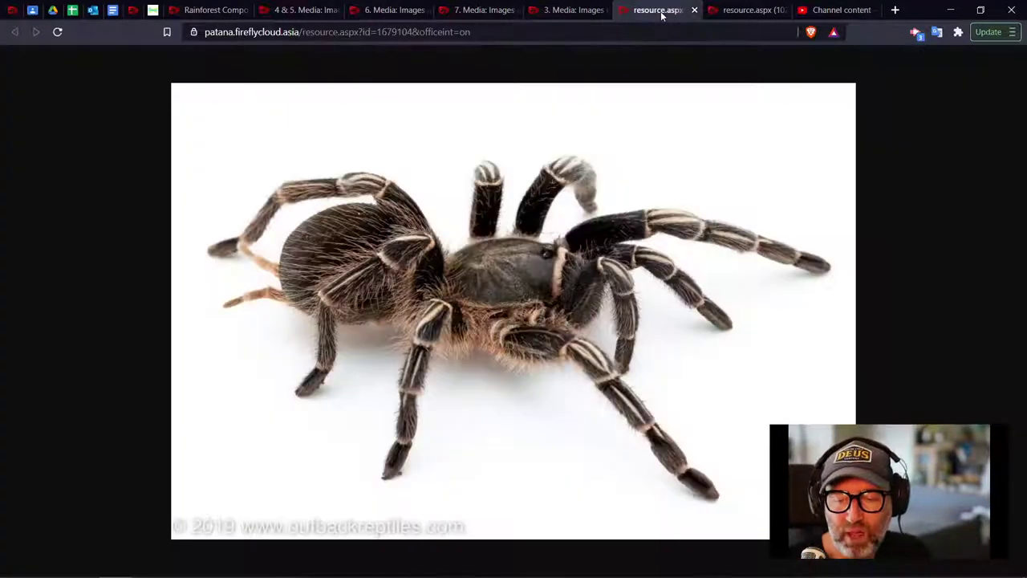
- Save the tarantula photo from Brave as spider.jfif in the Paint DOT NET folder
right_click(511, 317)
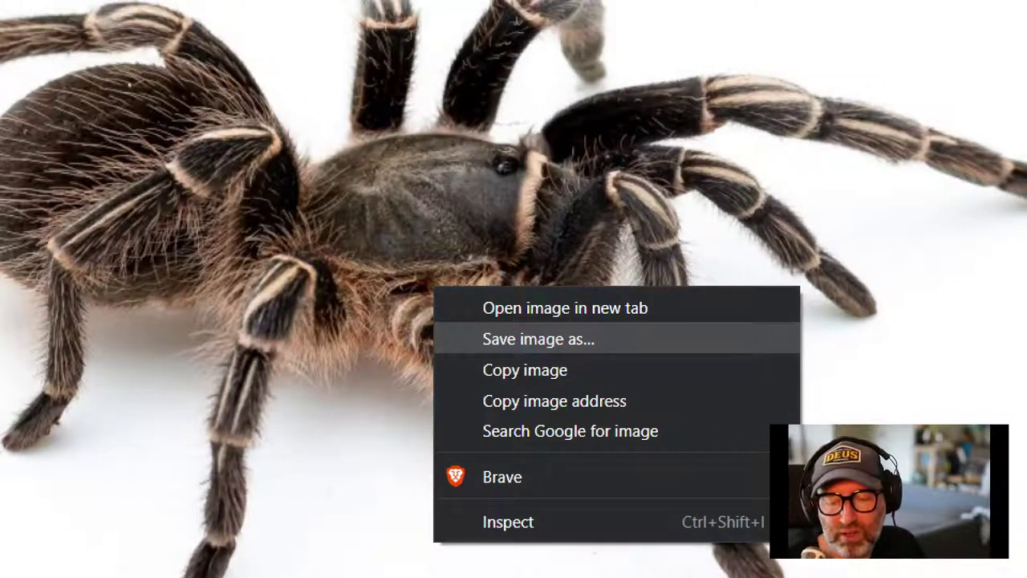
left_click(594, 337)
right_click(579, 343)
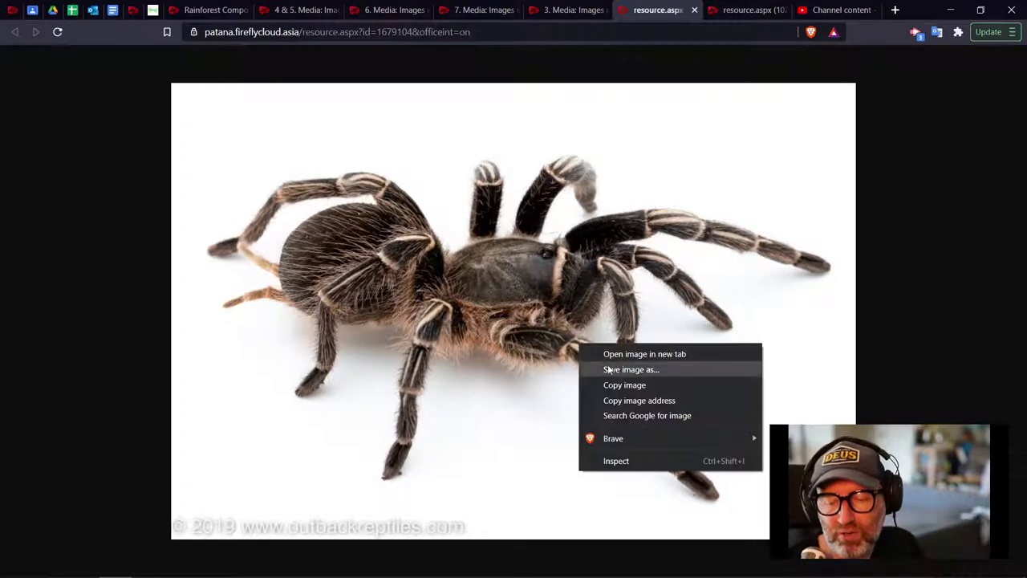
left_click(608, 366)
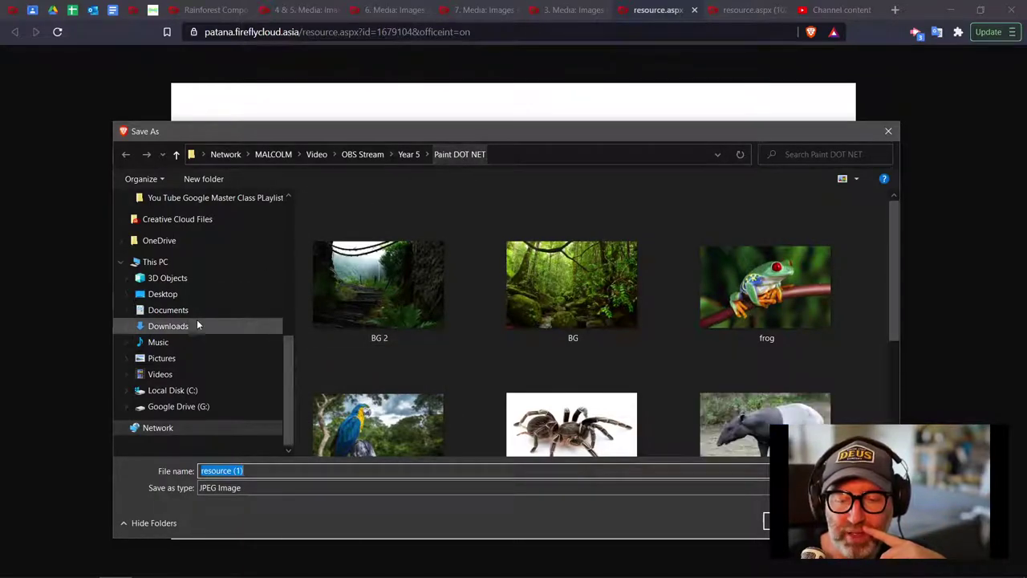
scroll(190, 359, "up", 4)
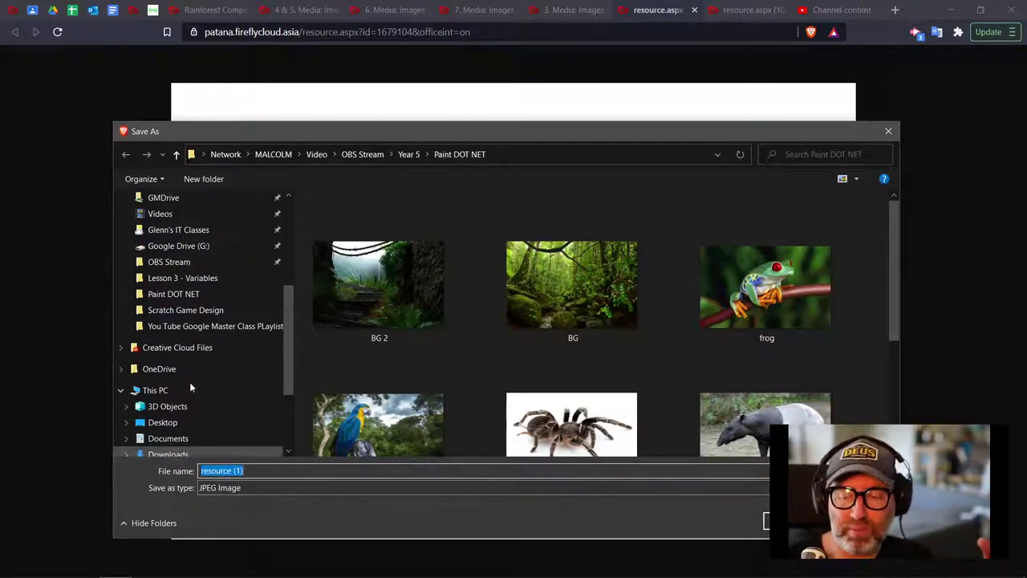
scroll(602, 431, "down", 1)
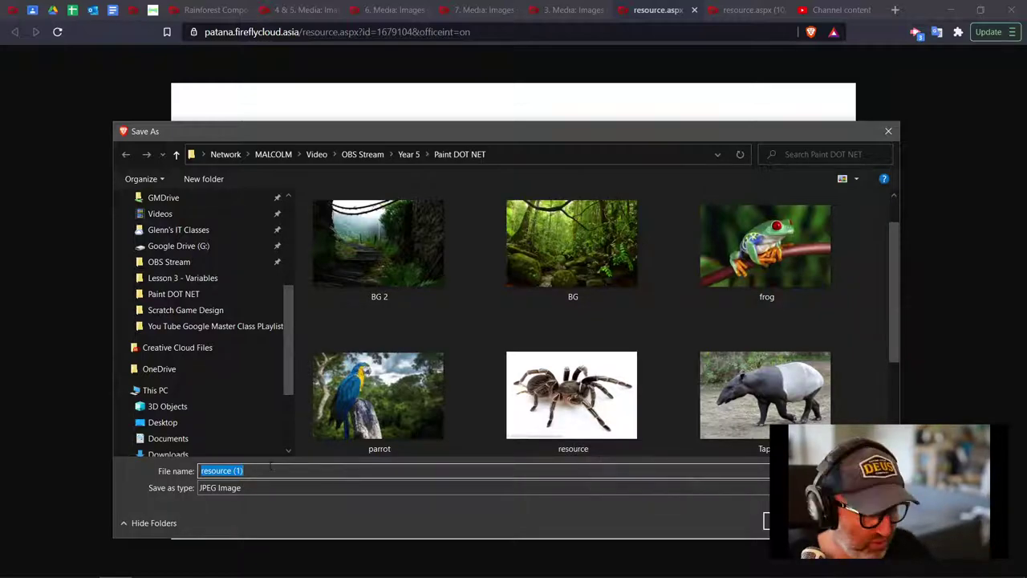
type("spider")
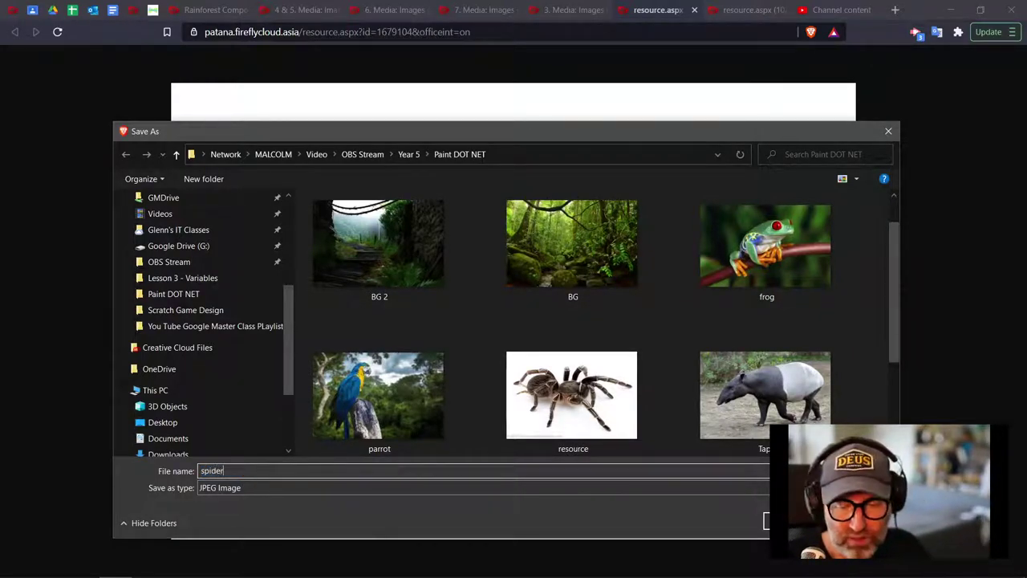
key("Return")
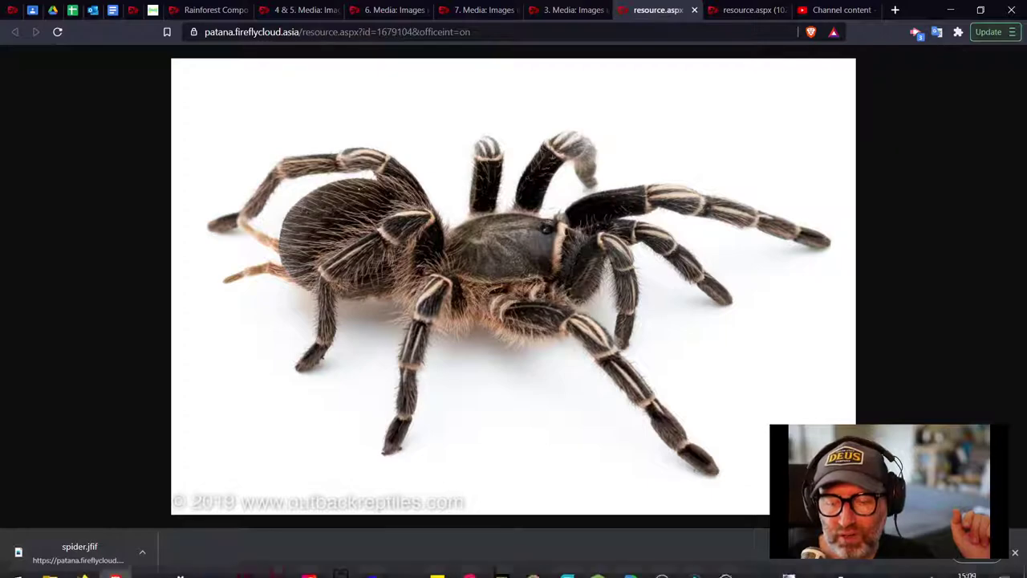
- Drag spider.jfif from the Paint DOT NET folder into paint.net, opening the 1024 × 683 tarantula photo
left_click(727, 566)
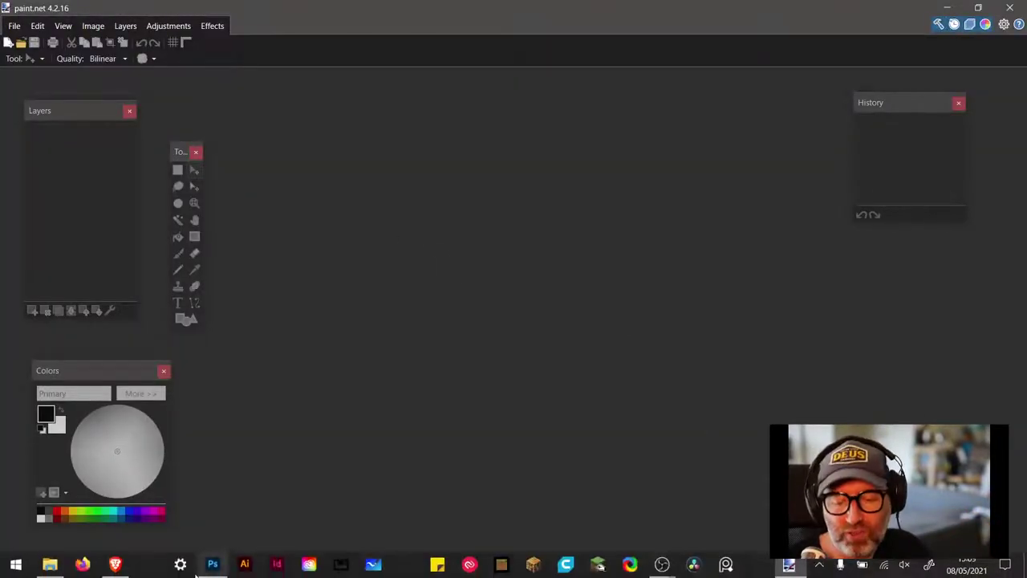
mouse_move(50, 566)
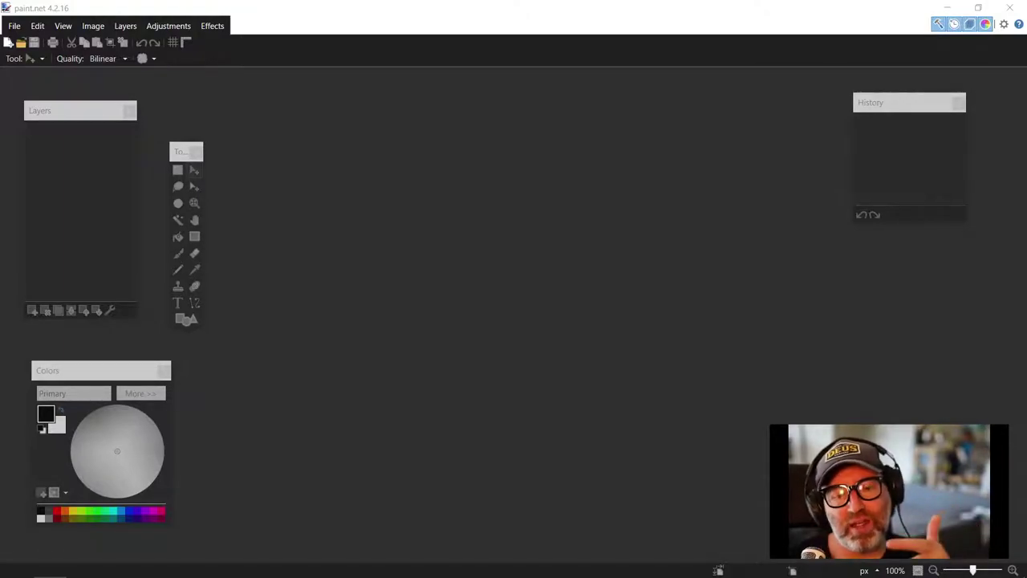
key("alt+Tab")
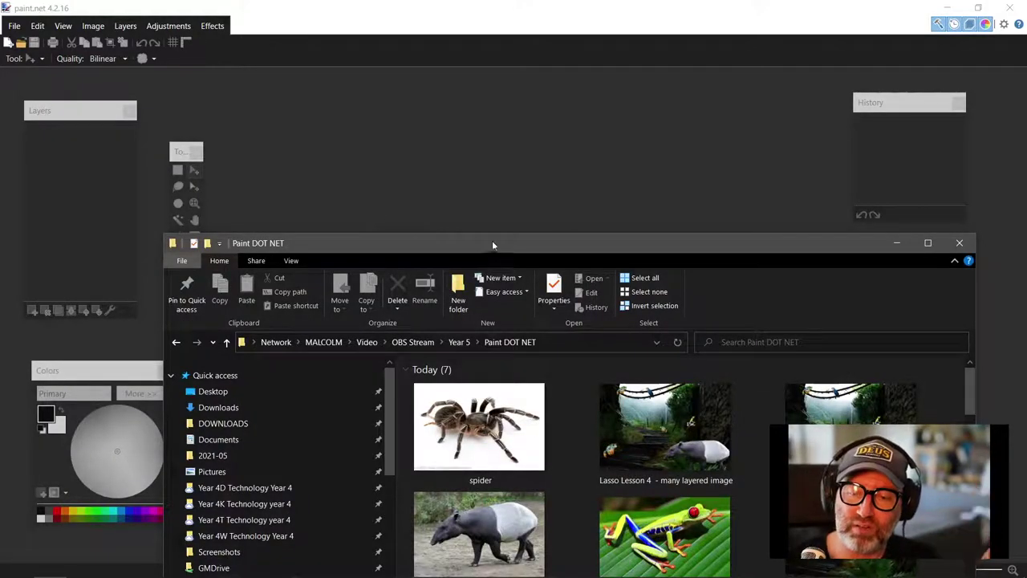
left_click_drag(492, 237, 525, 253)
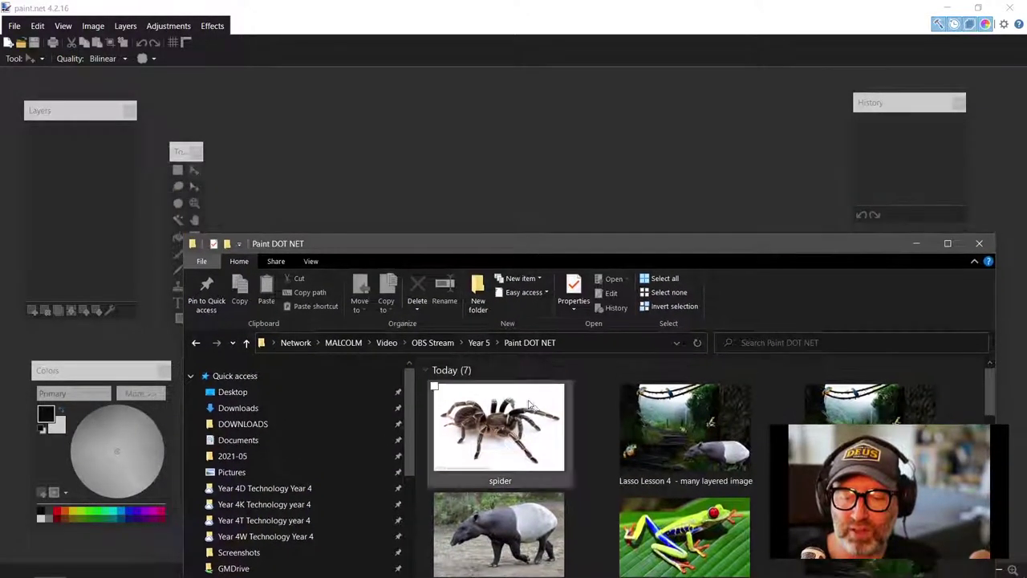
left_click(497, 440)
left_click_drag(522, 195, 521, 191)
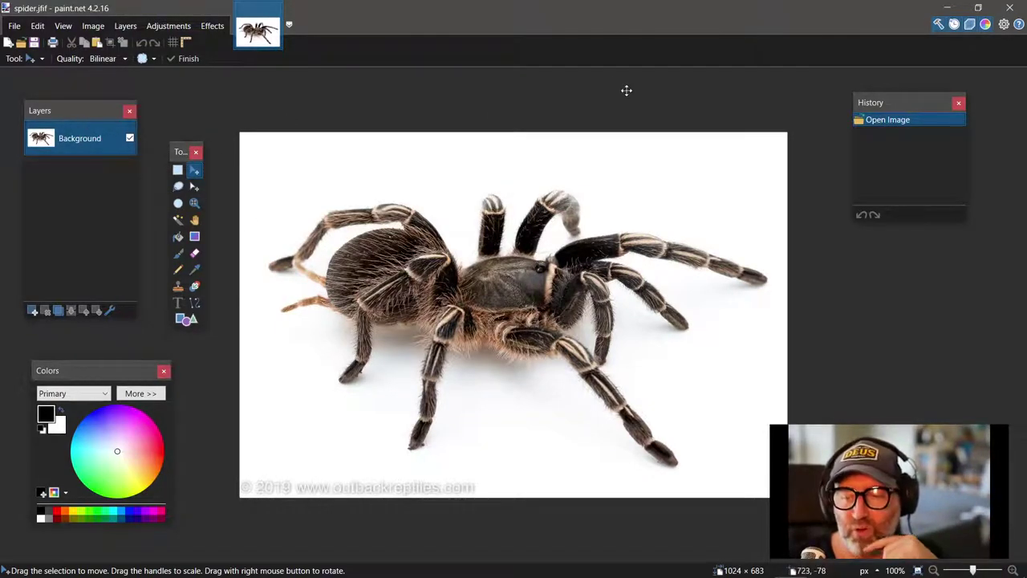
- Move the Layers panel out to the right edge, then back over the centre of the picture
left_click_drag(76, 111, 899, 253)
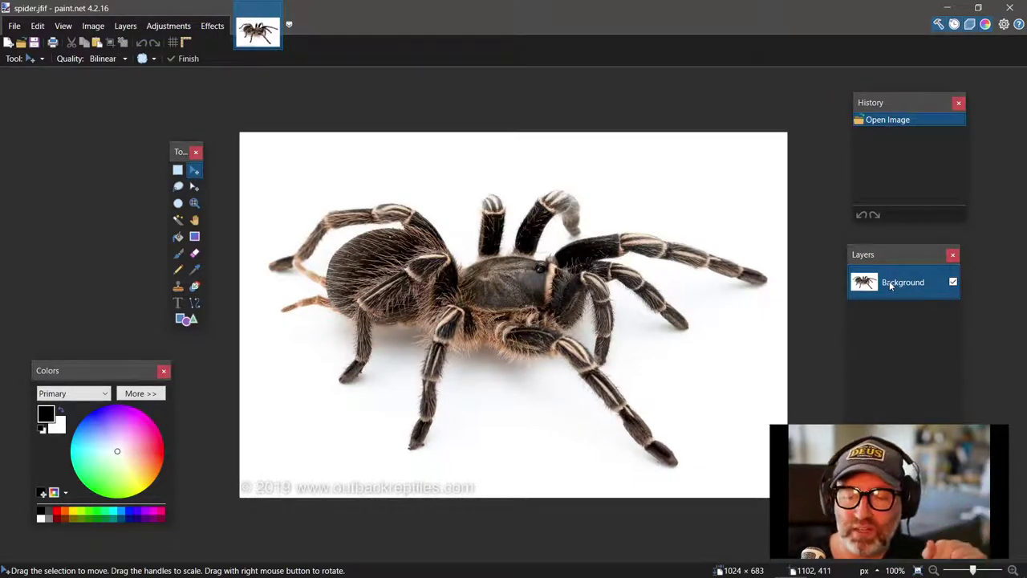
left_click_drag(887, 253, 488, 214)
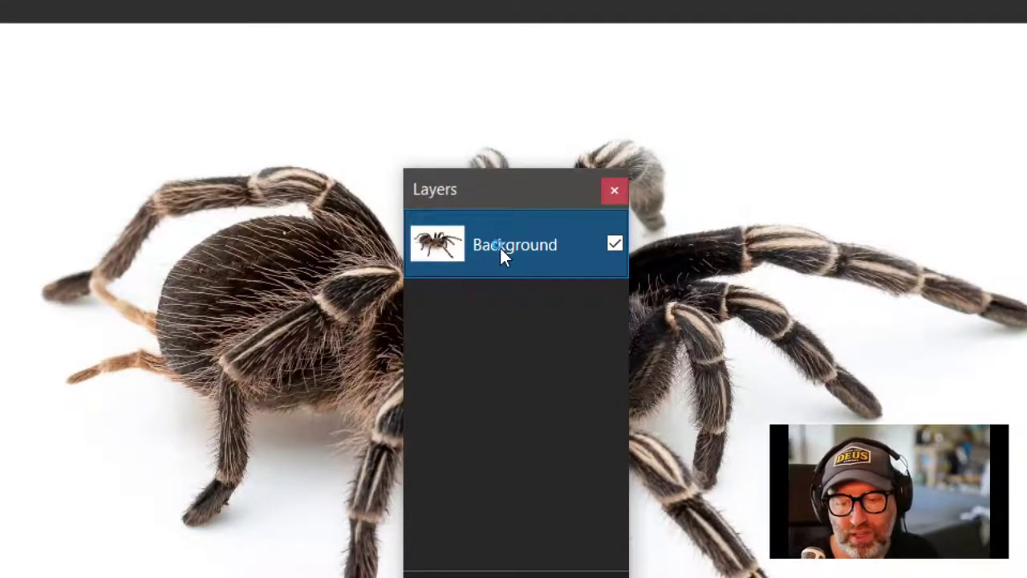
- Rename the Background layer to 'Spider' in Layer Properties, correcting a typo along the way
left_click(497, 243)
double_click(500, 247)
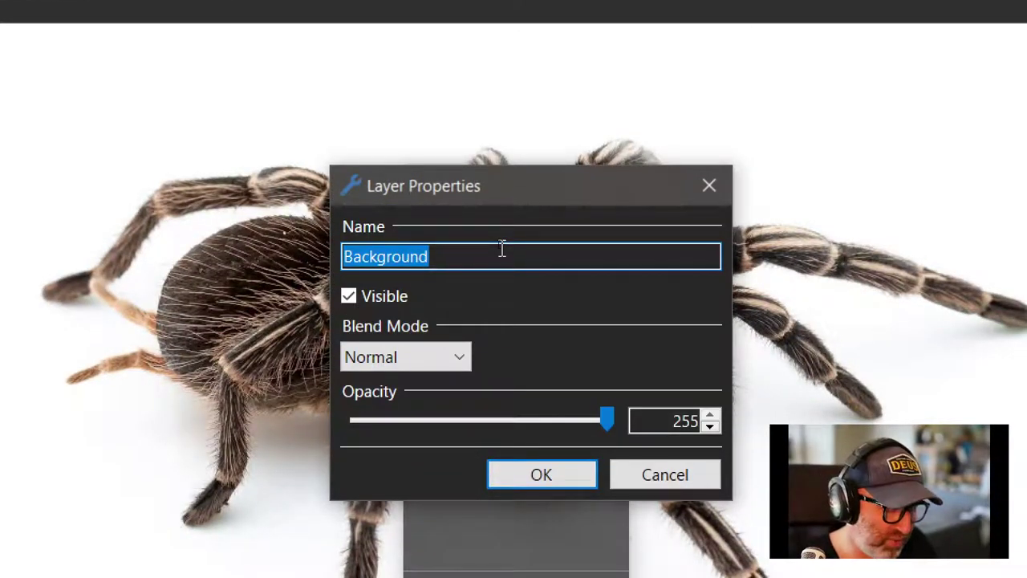
type("SPider")
key("BackSpace")
key("BackSpace")
key("BackSpace")
key("BackSpace")
key("BackSpace")
type("pide")
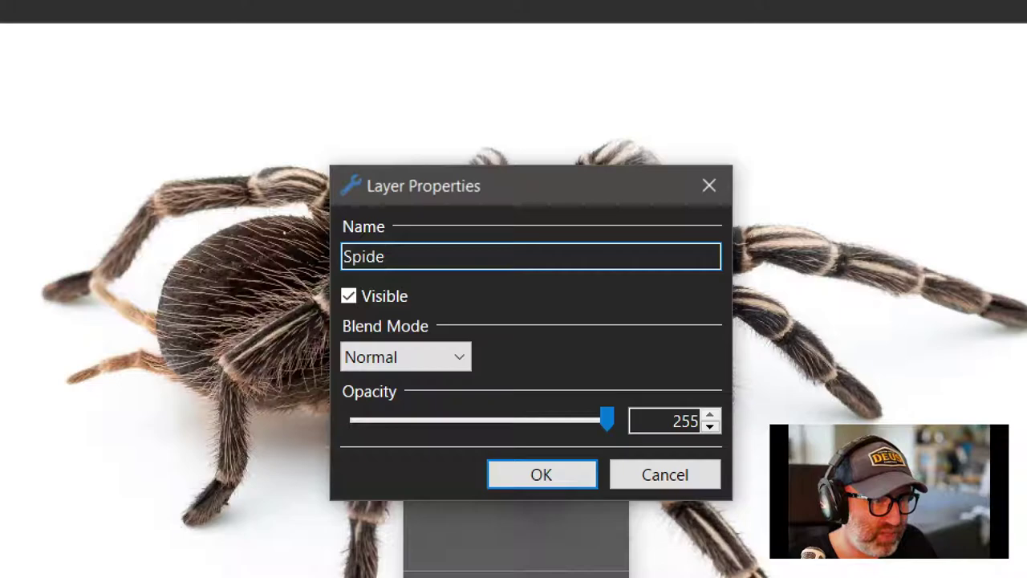
key("Return")
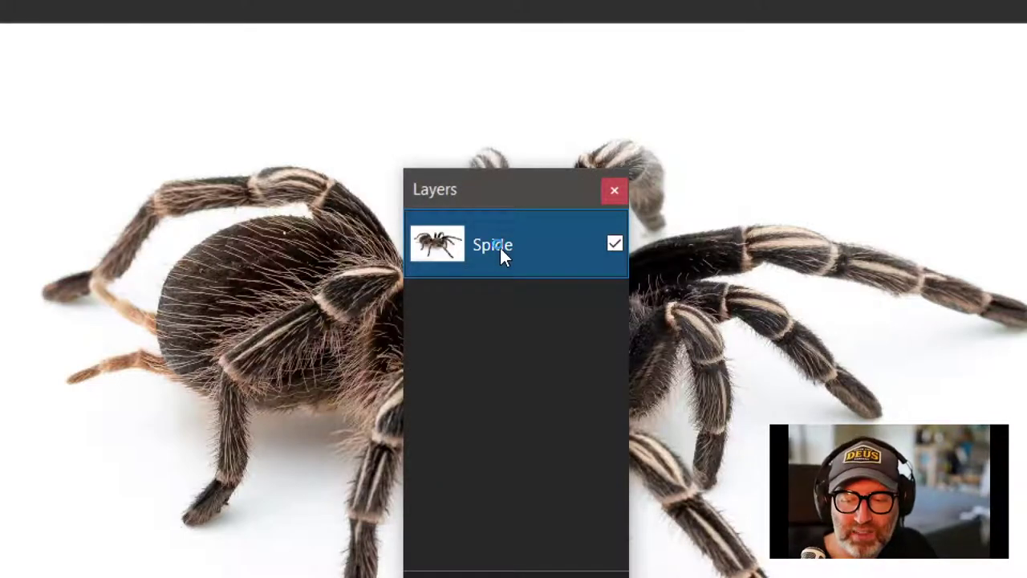
double_click(499, 246)
left_click(417, 257)
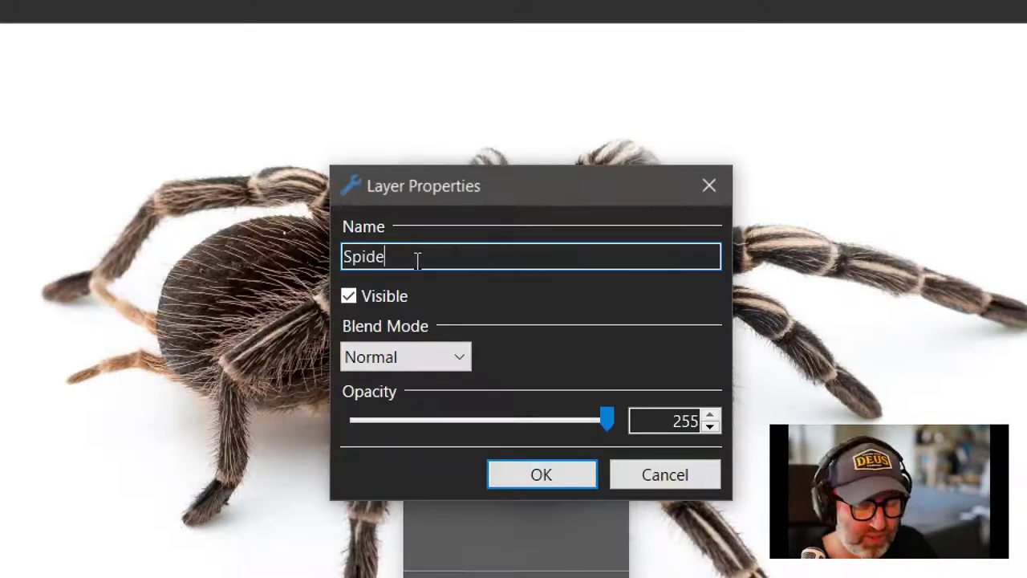
type("r")
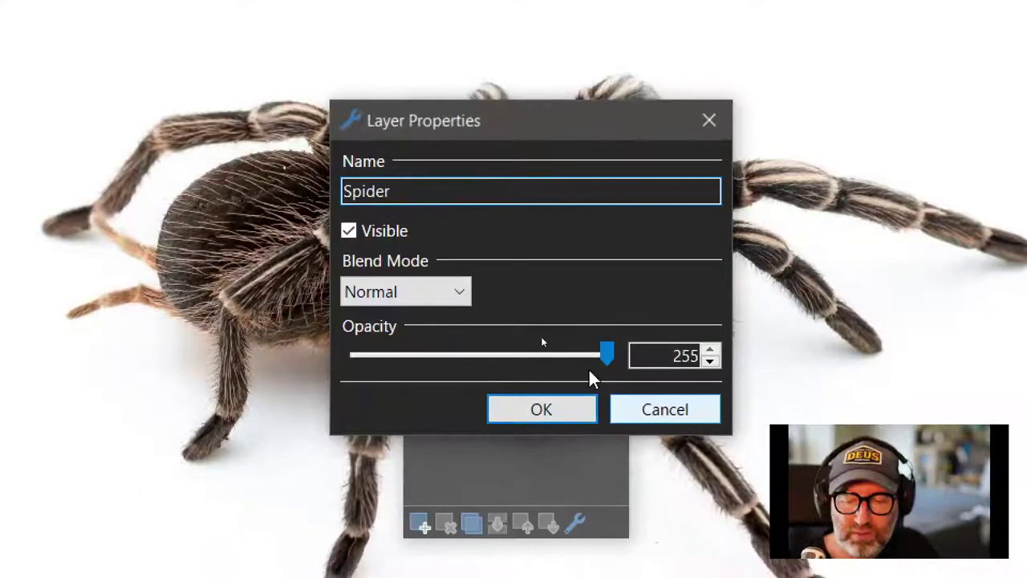
left_click(549, 407)
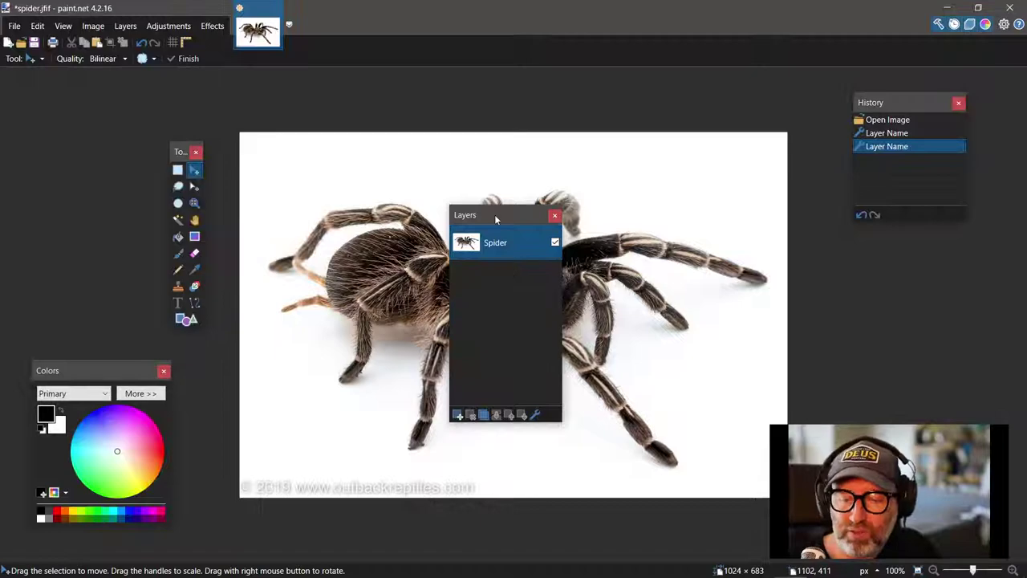
- Push the Layers panel to the far right and place the Tools palette over the canvas
mouse_move(492, 131)
left_mouse_down()
mouse_move(649, 172)
mouse_move(1026, 232)
left_mouse_up()
left_click_drag(805, 266, 863, 263)
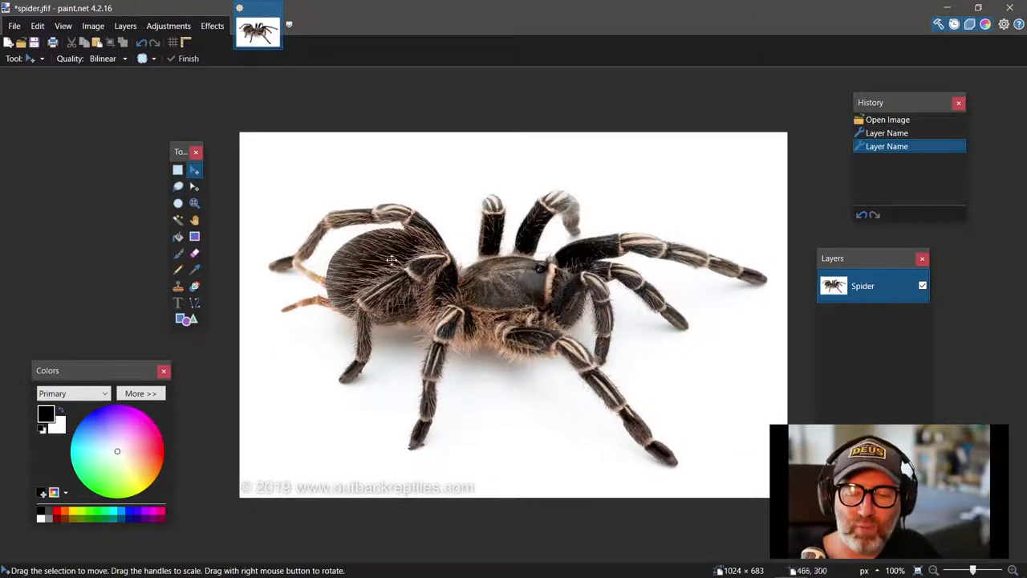
left_click_drag(179, 151, 419, 177)
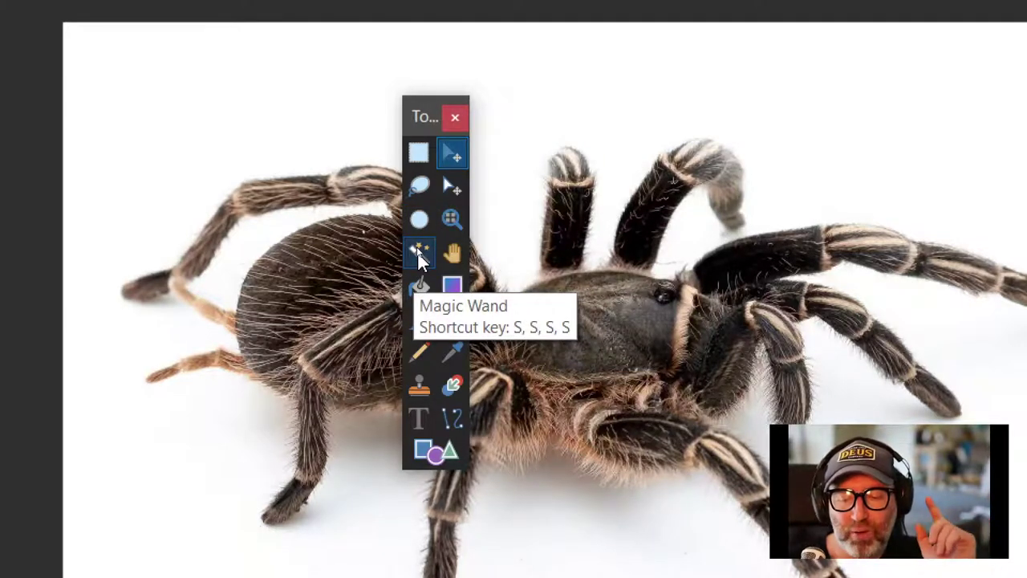
- Choose the Magic Wand, dock the Tools palette beside the canvas, and set tolerance to 20%
left_click(418, 251)
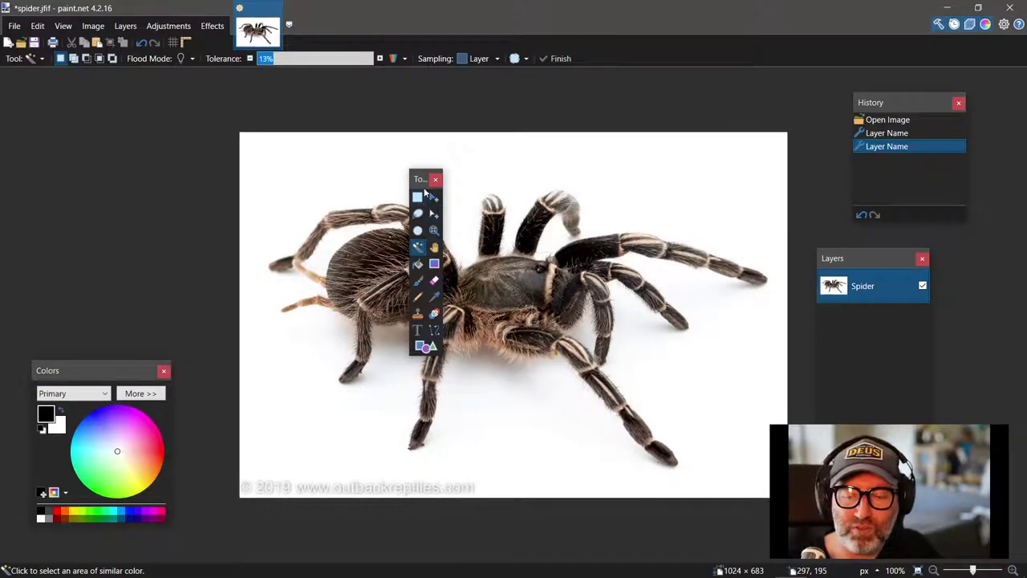
left_click_drag(421, 179, 180, 148)
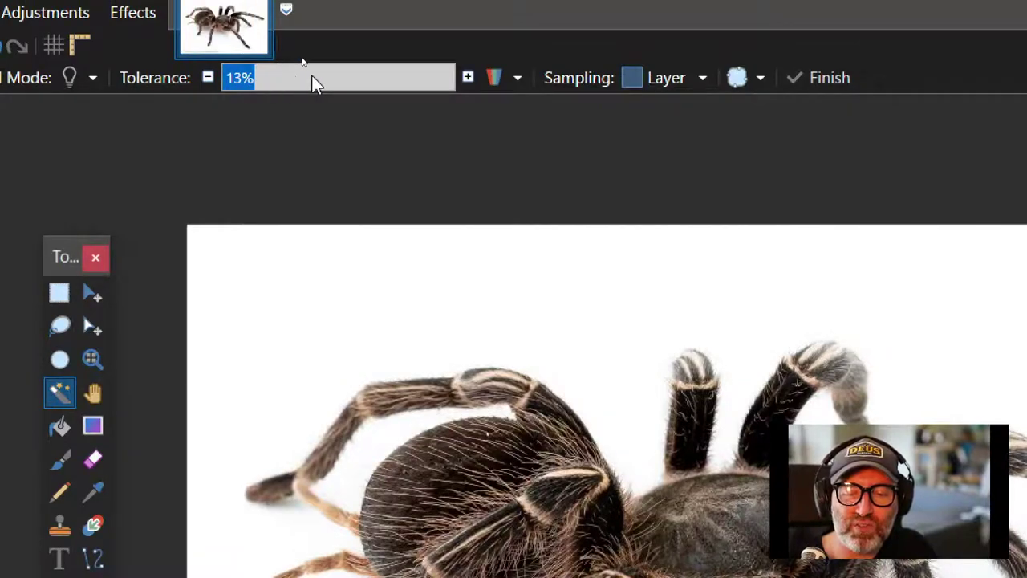
mouse_move(273, 80)
left_mouse_down()
mouse_move(401, 80)
mouse_move(273, 83)
left_mouse_up()
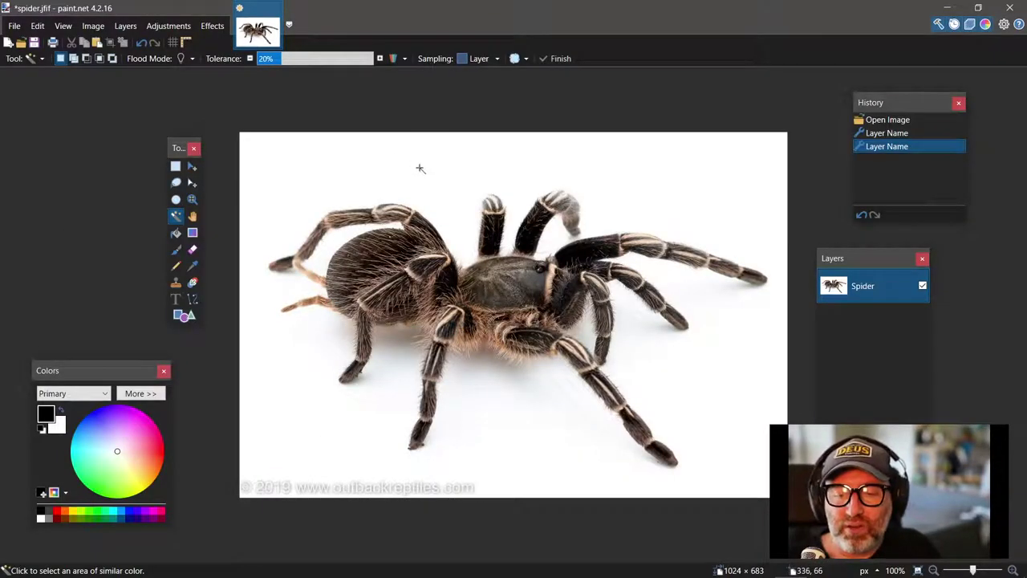
- Magic Wand the white background around the tarantula and fine-tune the tolerance to 22%
left_click(419, 169)
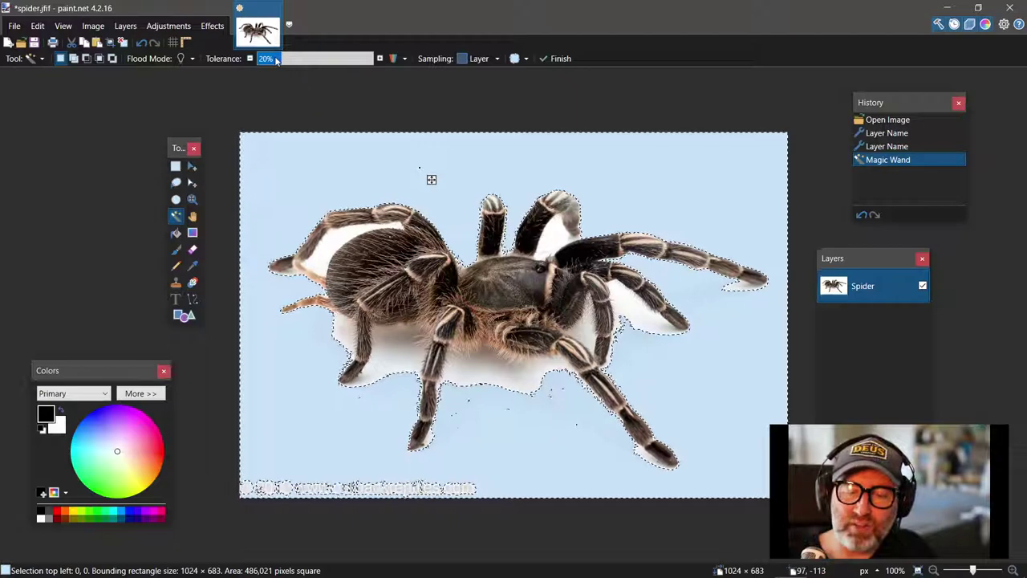
mouse_move(276, 60)
left_mouse_down()
mouse_move(324, 59)
mouse_move(270, 56)
left_mouse_up()
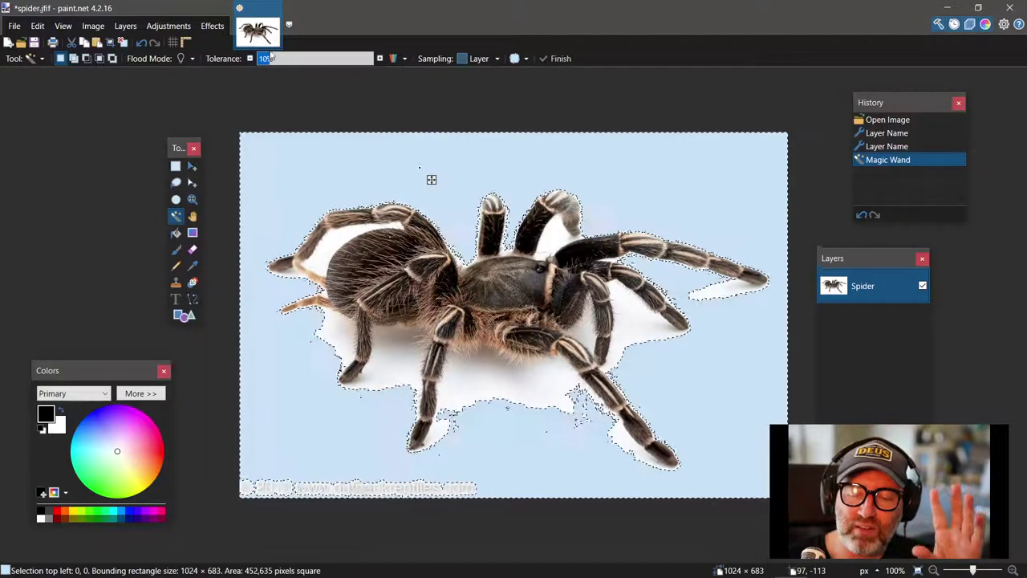
left_click_drag(270, 55, 308, 55)
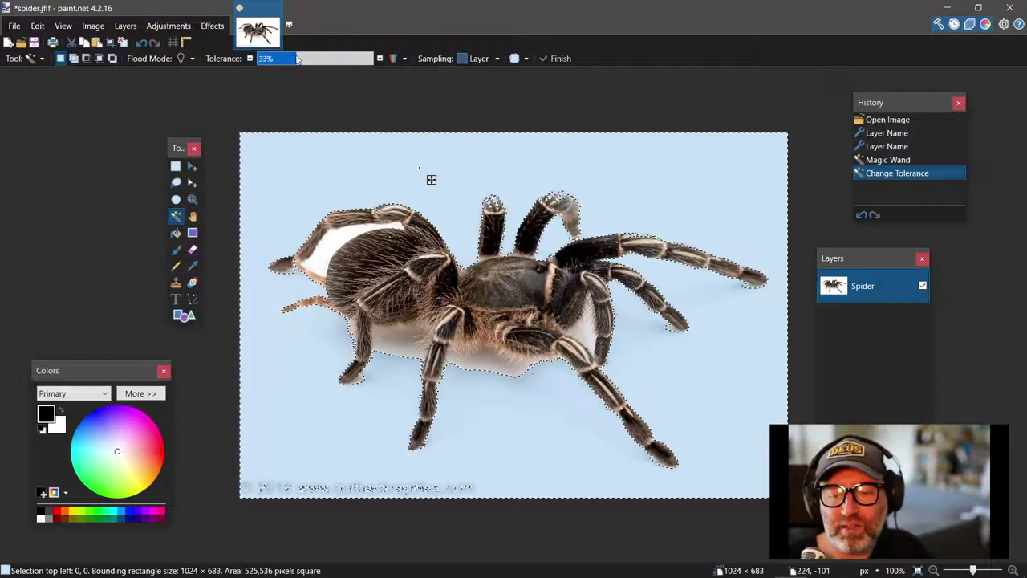
left_click_drag(297, 58, 283, 59)
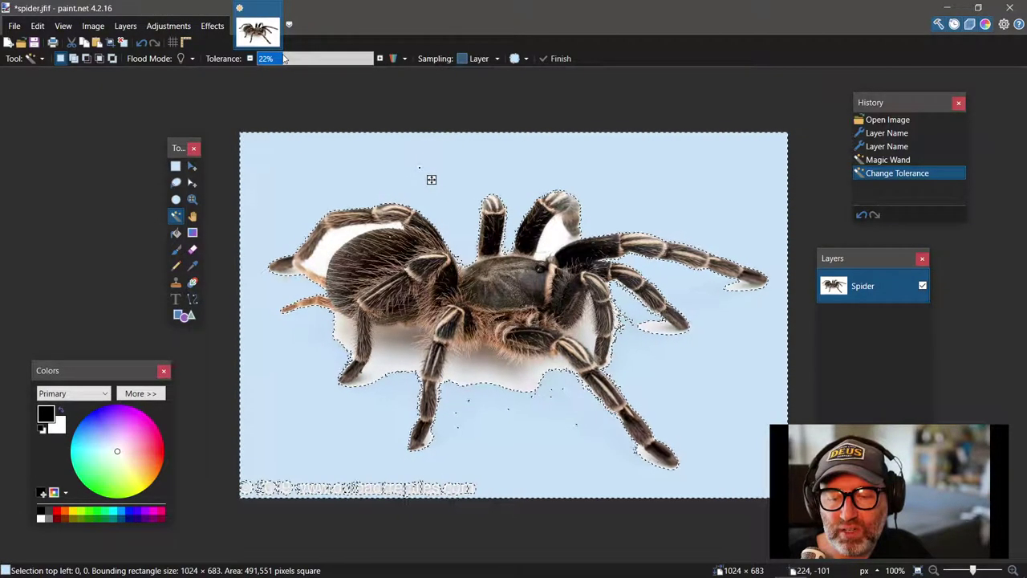
left_click(284, 59)
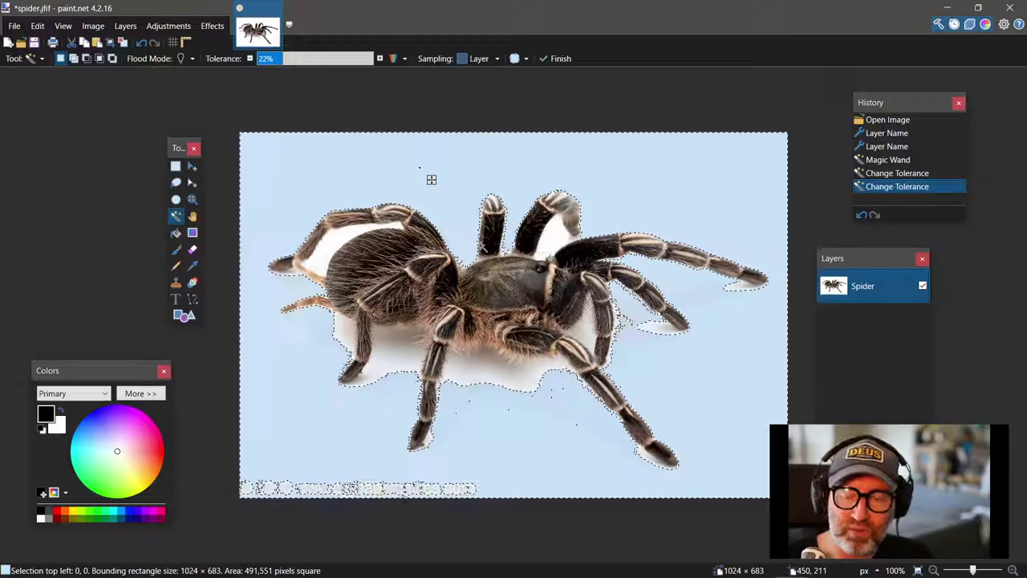
- Erase the selected background to transparency and Magic Wand the leftover shadow patches under the legs
key("Delete")
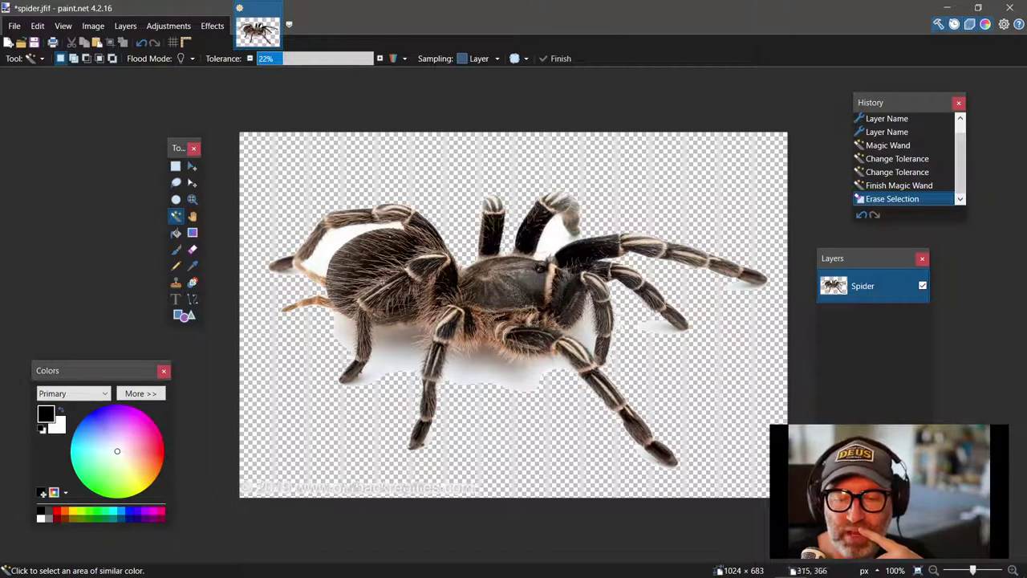
left_click(495, 369)
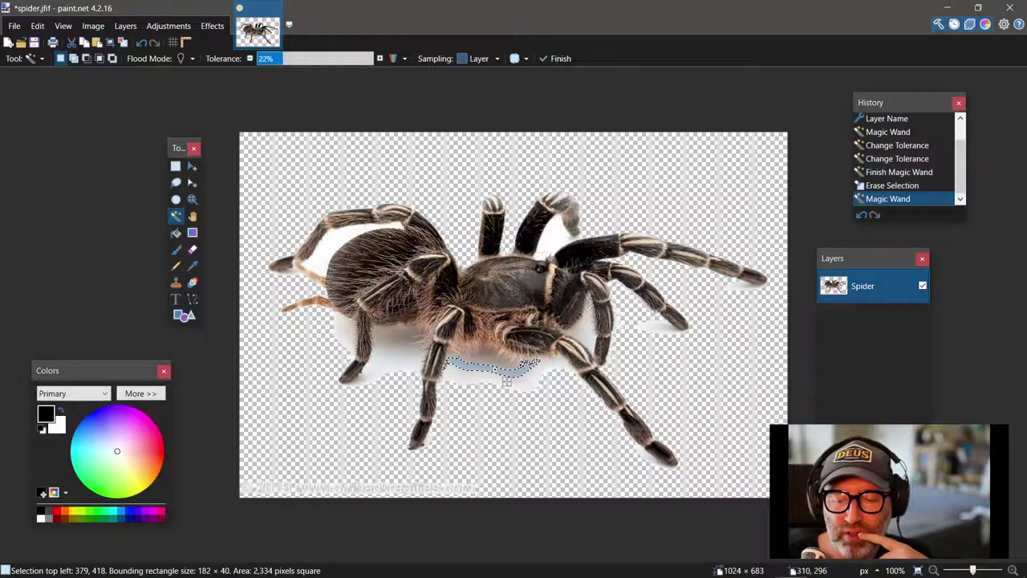
left_click(414, 360)
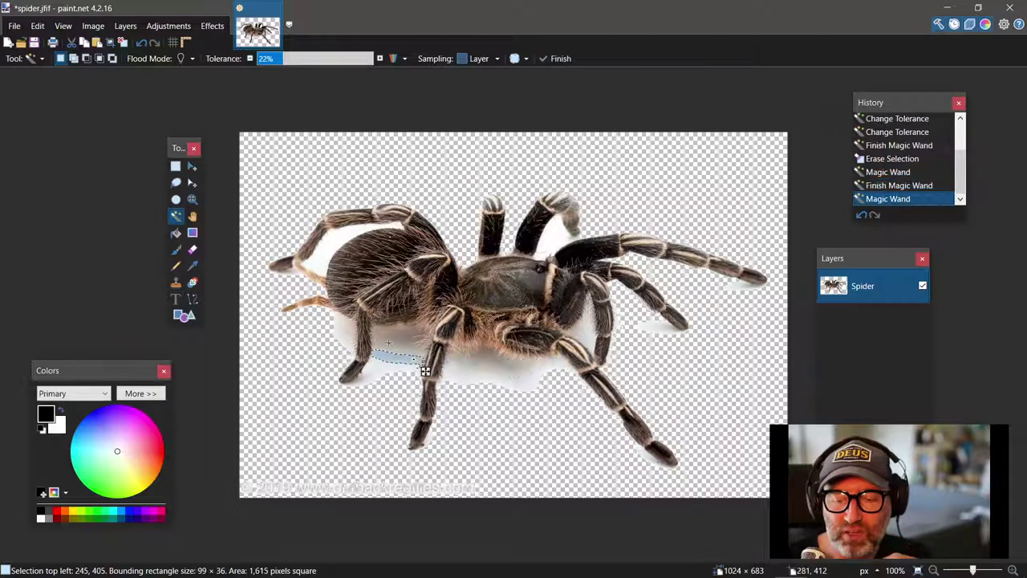
left_click(401, 356)
left_click(394, 378)
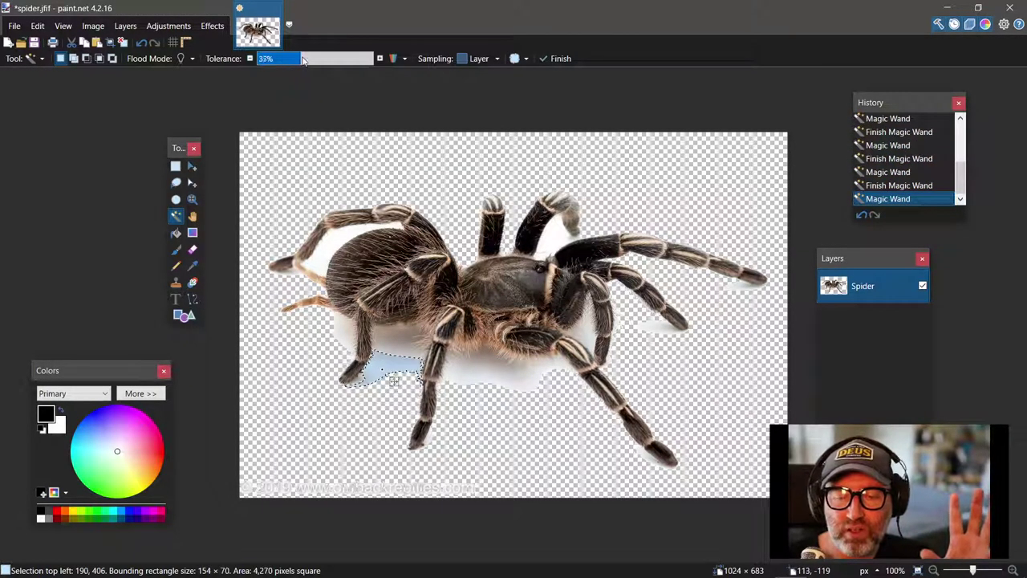
- Widen the shadow selection and delete it, then select the pale shadow under the body at 40% tolerance
left_click_drag(303, 61, 321, 61)
key("Delete")
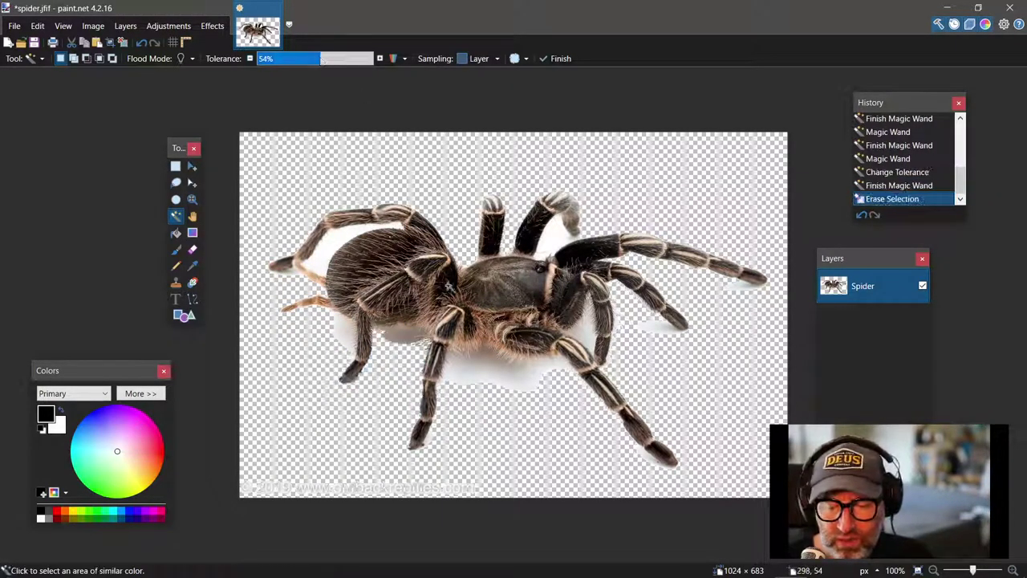
left_click(508, 372)
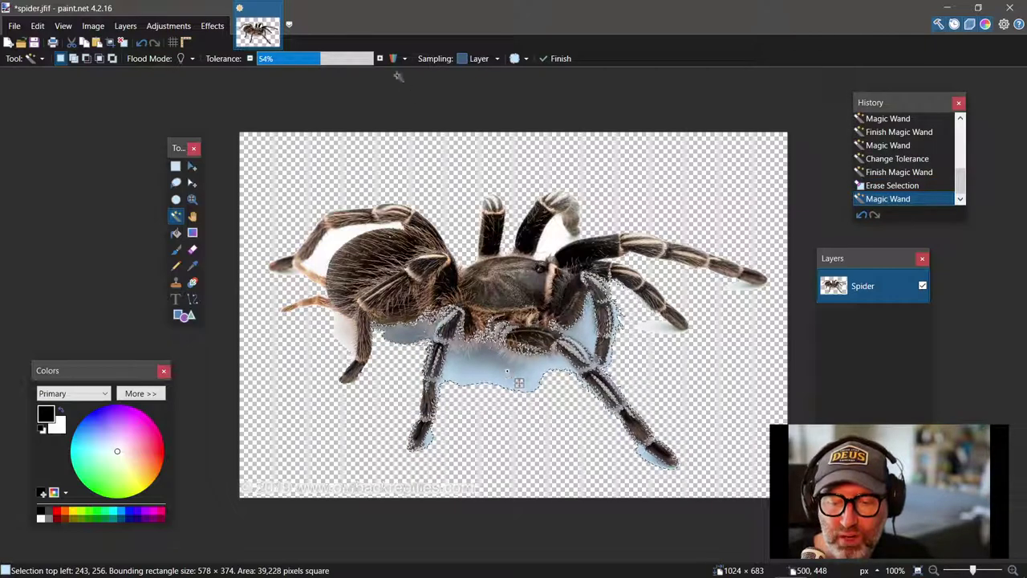
left_click_drag(320, 59, 304, 58)
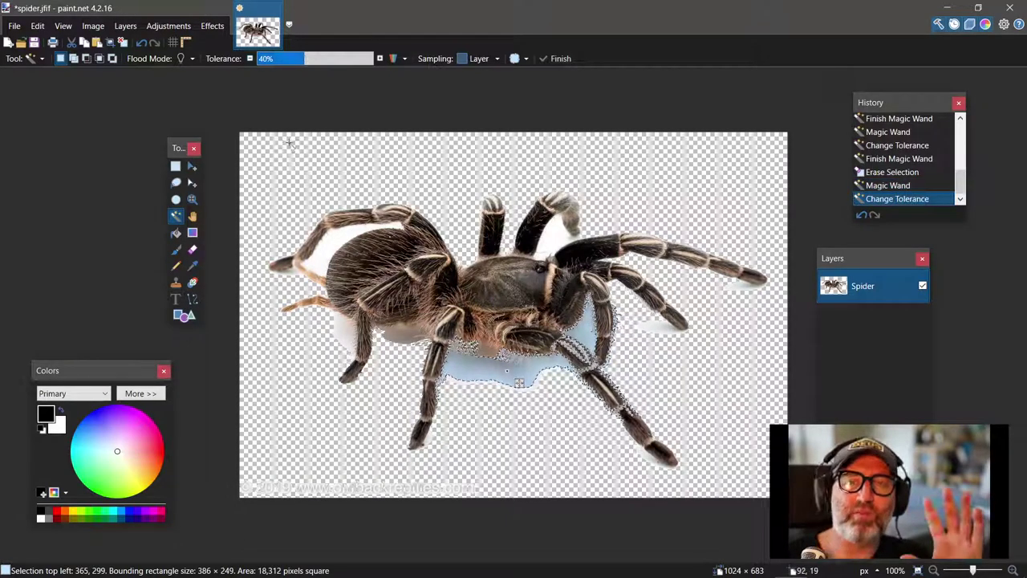